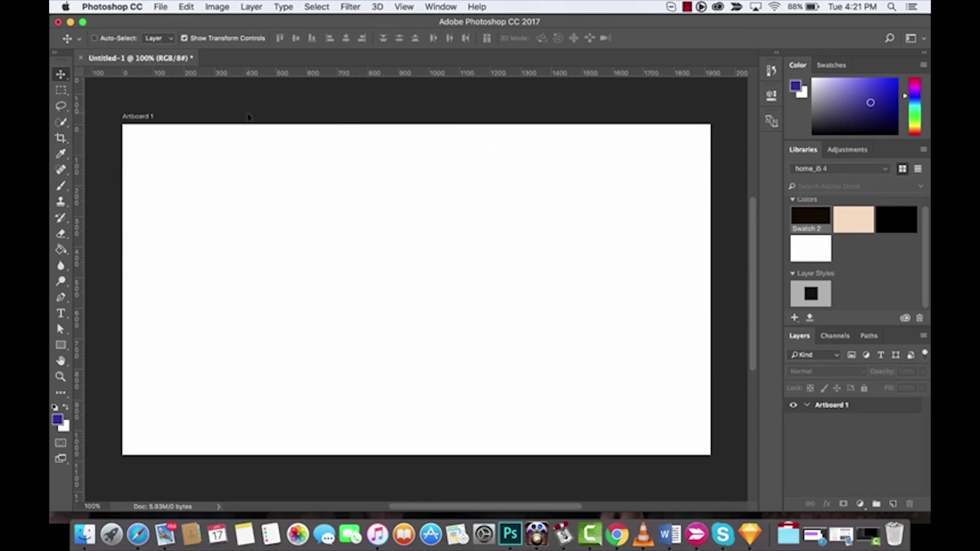
Draw a 1209 × 484 px dark blue rectangle across the middle of the artboard with the Rectangle Tool.
click(61, 346)
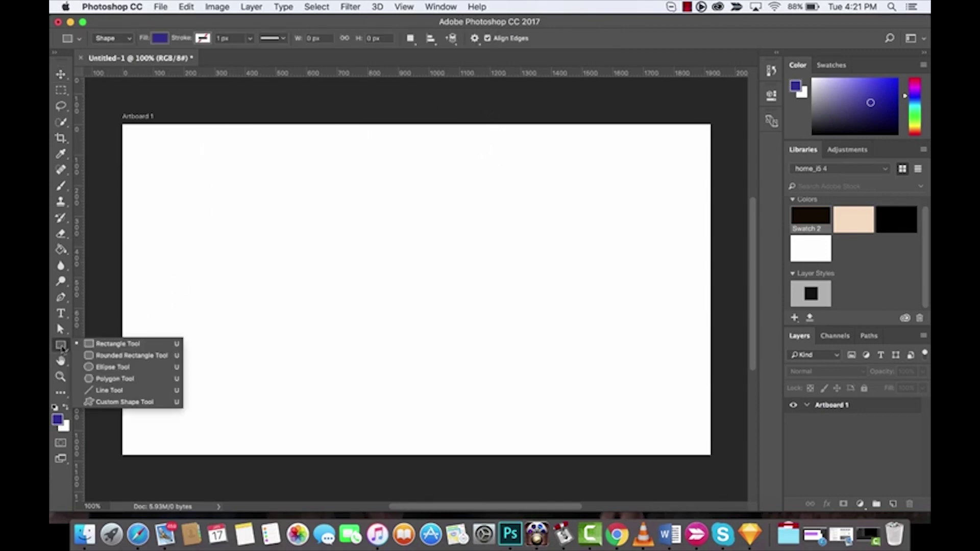
click(110, 347)
drag(210, 213, 581, 361)
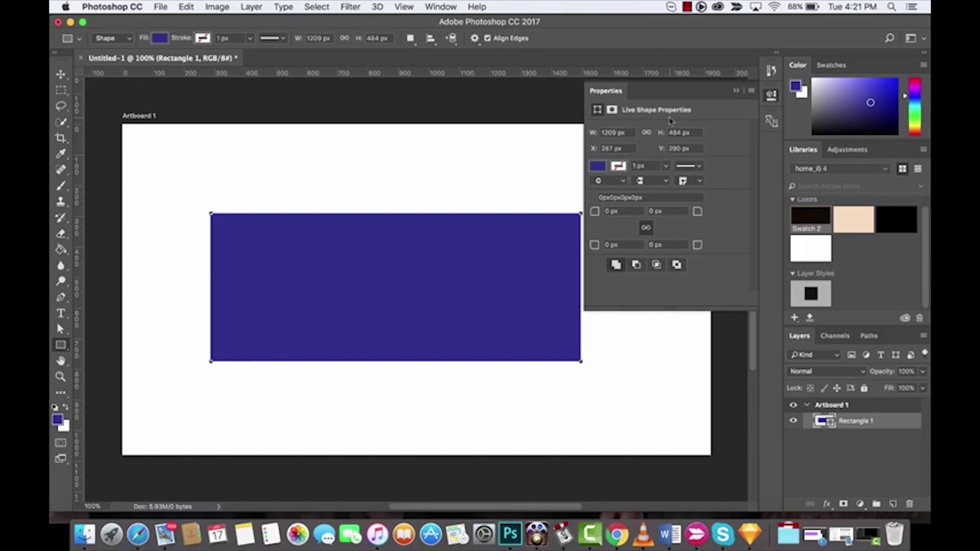
Set the rectangle's corner radius to 50, then 242, and finally 44 px.
click(620, 212)
double_click(620, 212)
text(50)
key(Return)
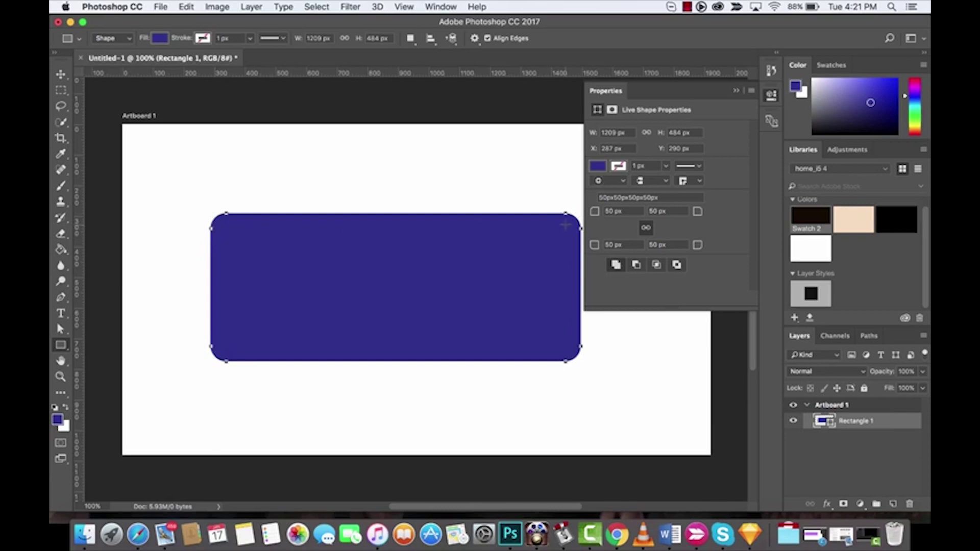
click(626, 212)
drag(626, 212, 606, 212)
text(242)
key(Return)
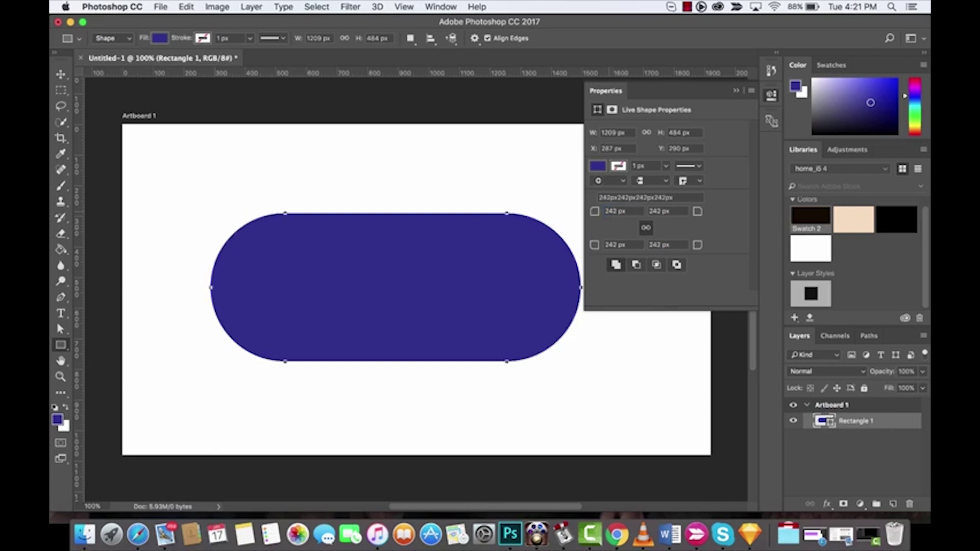
double_click(627, 211)
text(44)
key(Return)
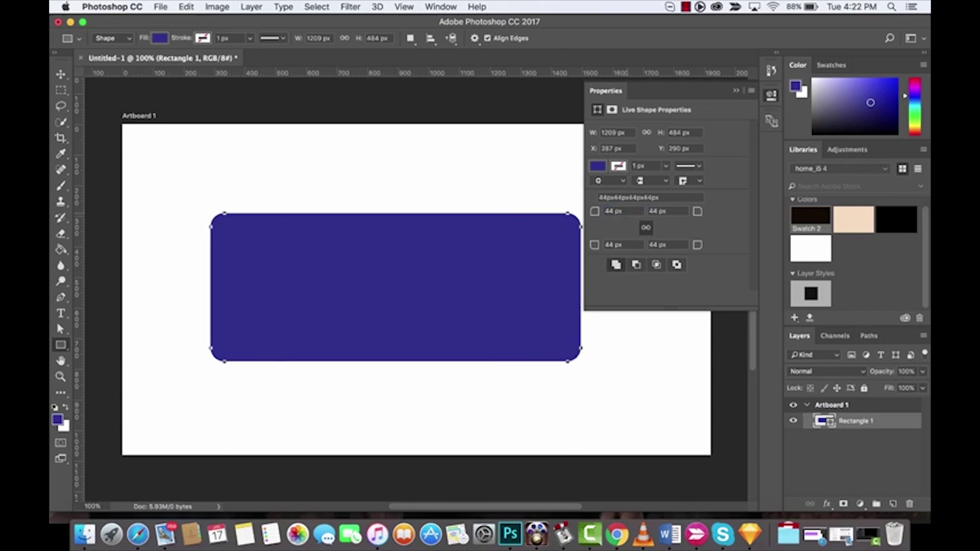
Unlink the corner radii and set the top-left and bottom-right corners to 0 px.
click(646, 229)
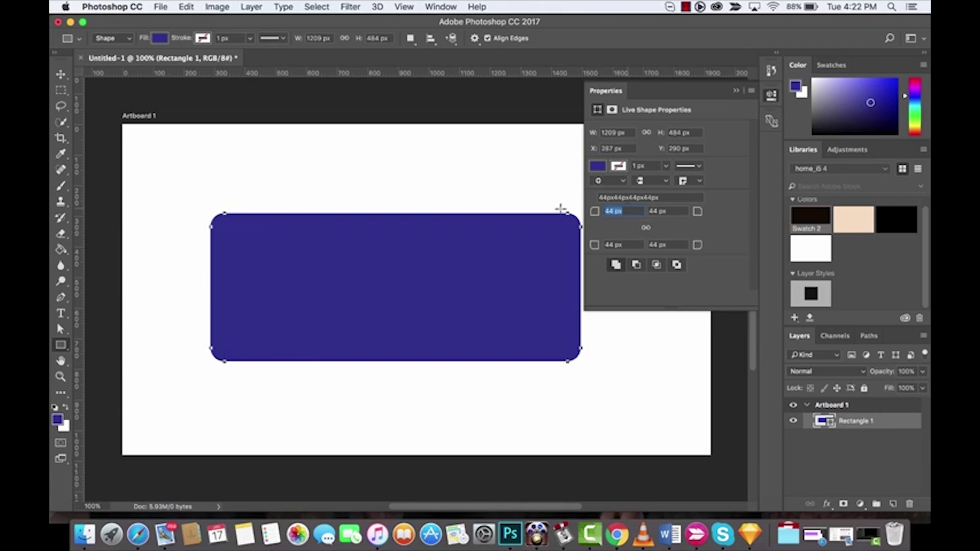
text(0)
key(Return)
key(Tab)
key(Tab)
key(Tab)
key(Tab)
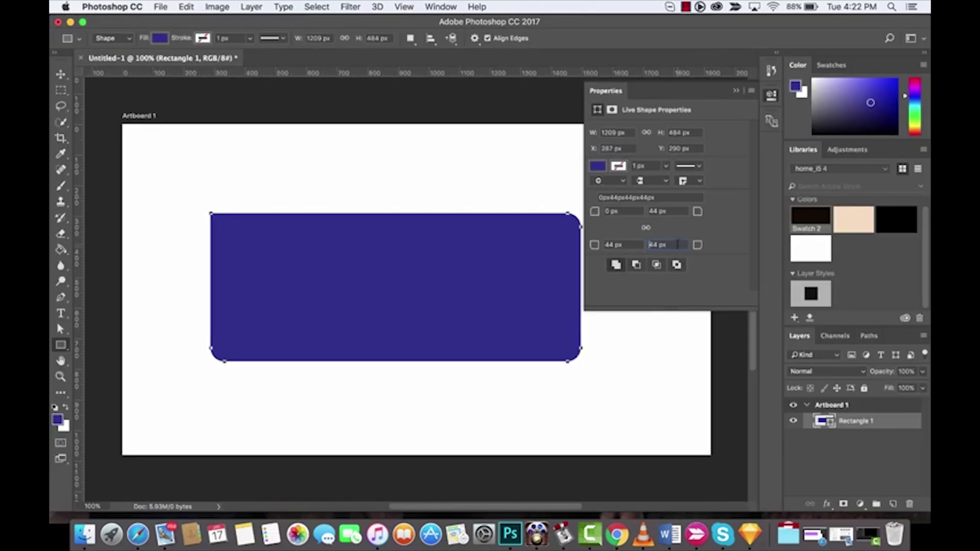
click(674, 244)
text(0)
key(Return)
Collapse the Properties panel and resize the rectangle from its top-left corner with the Move tool.
click(738, 94)
click(61, 74)
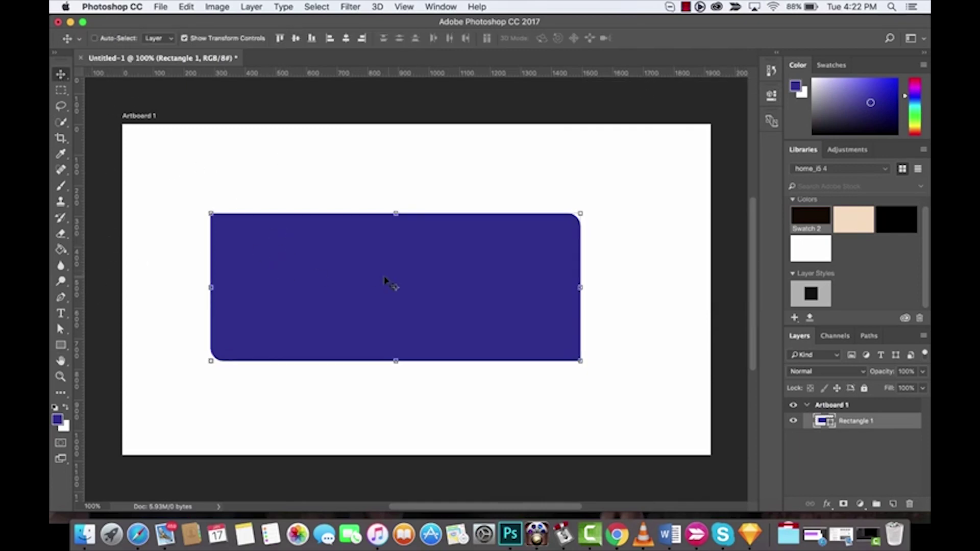
mouse_move(210, 213)
mouse_down()
mouse_move(175, 177)
mouse_move(249, 250)
mouse_move(218, 219)
mouse_up()
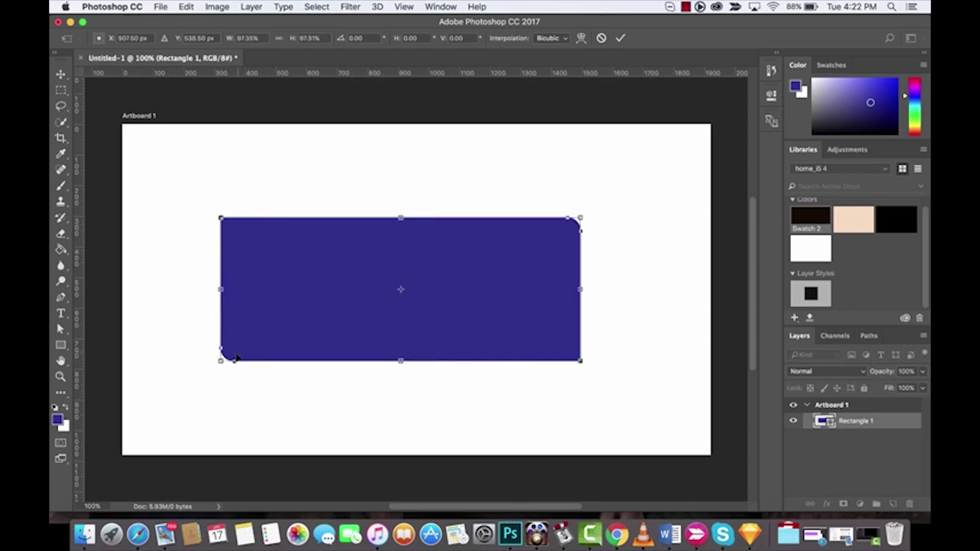
key(Return)
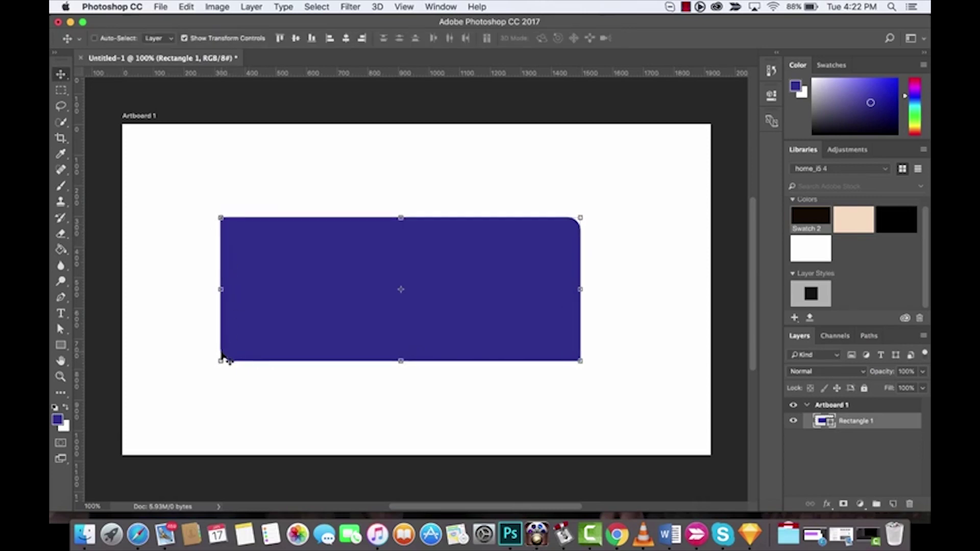
Drag the bottom-left corner inward, then discard that second transform with Don't Apply.
mouse_move(221, 361)
mouse_down()
mouse_move(256, 334)
mouse_move(236, 354)
mouse_up()
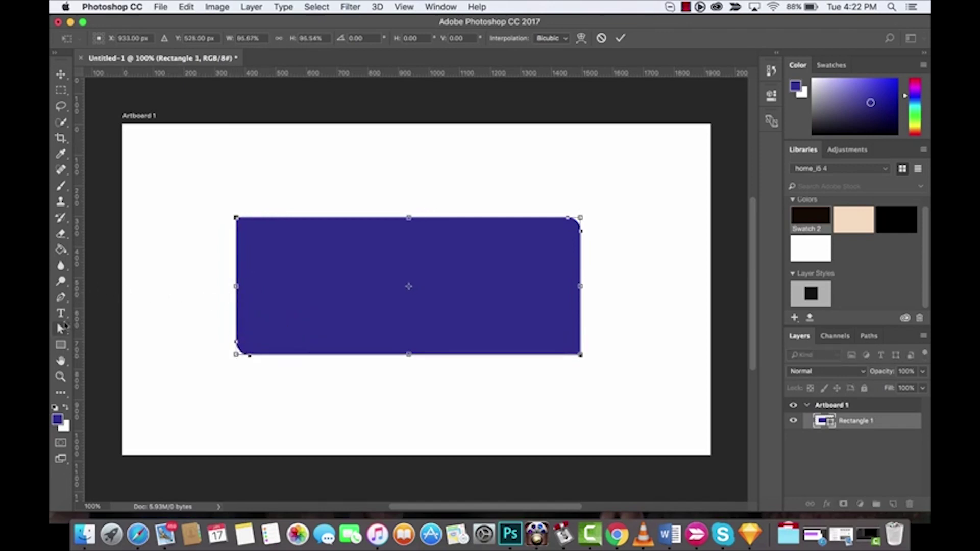
click(61, 329)
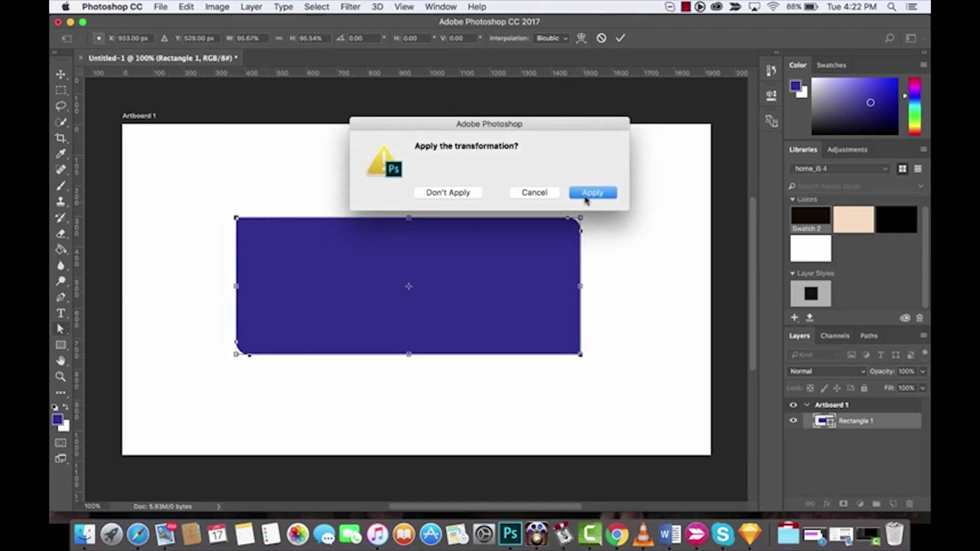
click(550, 198)
click(61, 329)
click(447, 195)
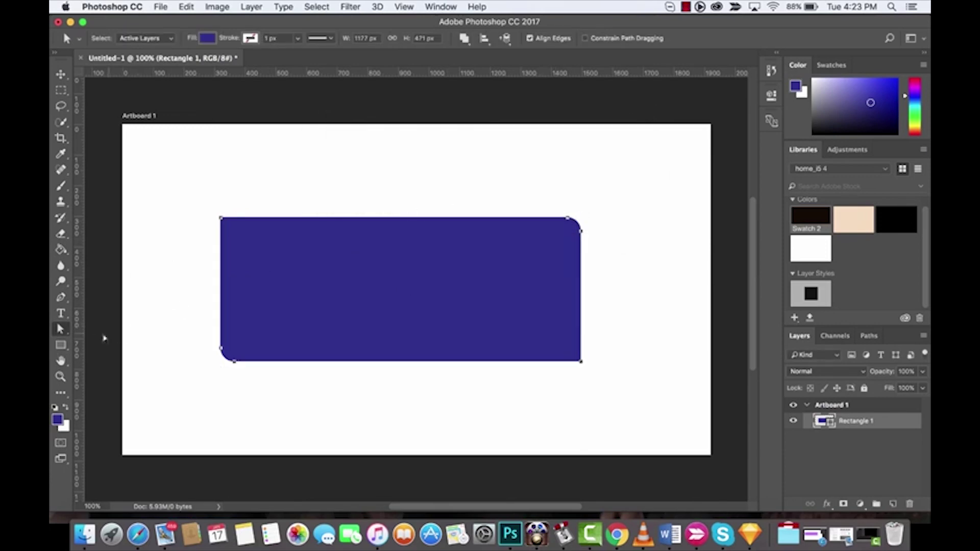
Marquee the top-right corner anchors with the Direct Selection Tool and drag one up toward the top centre.
click(60, 330)
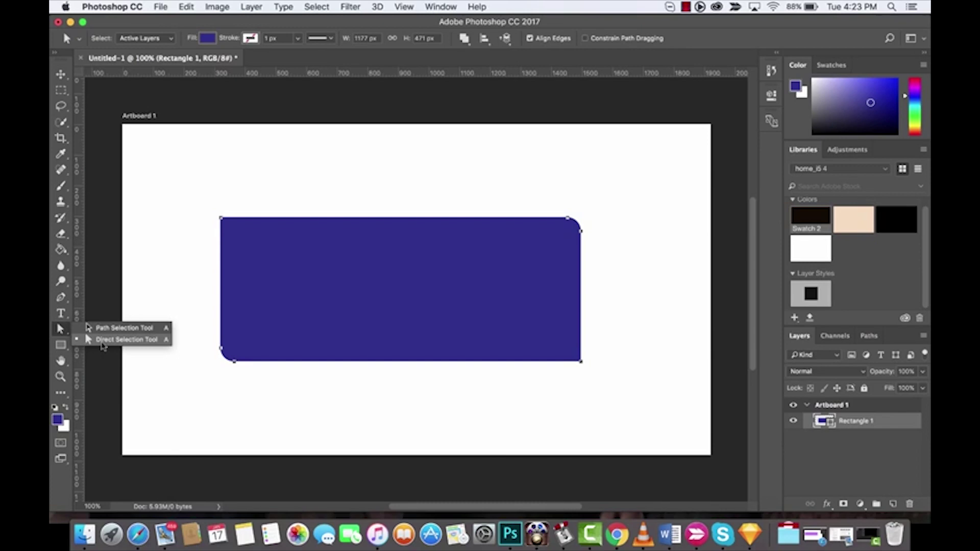
click(102, 342)
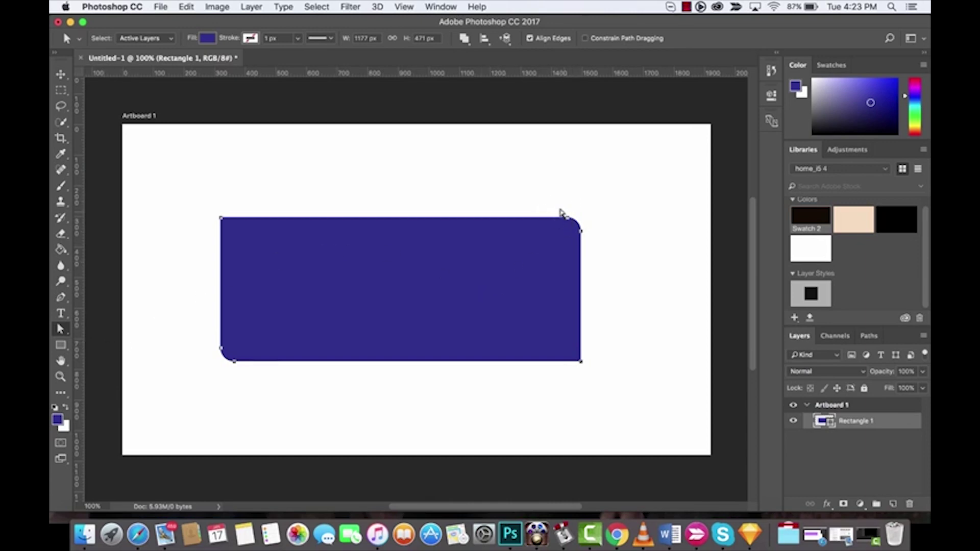
drag(552, 202, 599, 260)
drag(569, 220, 407, 150)
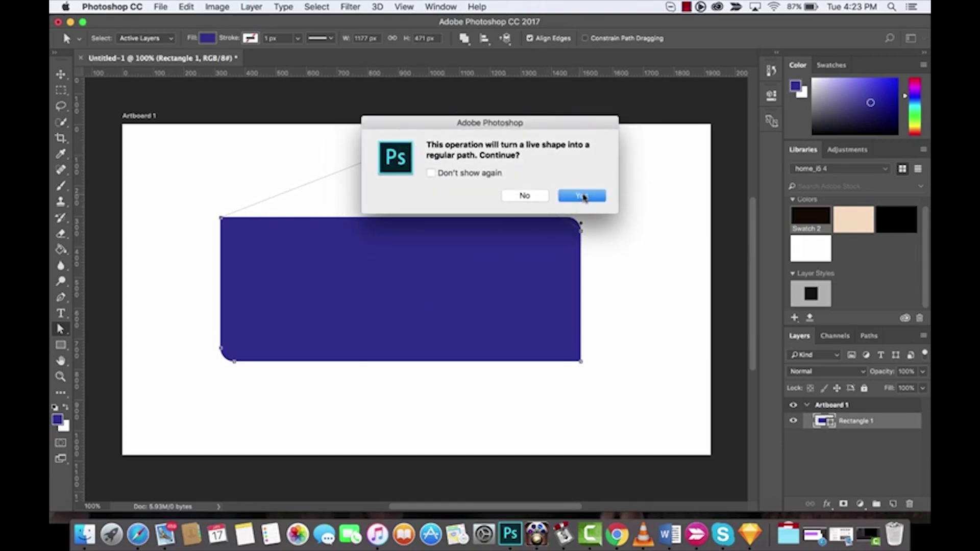
Accept conversion to a regular path and curve the upper-right edge with a direction handle.
click(584, 197)
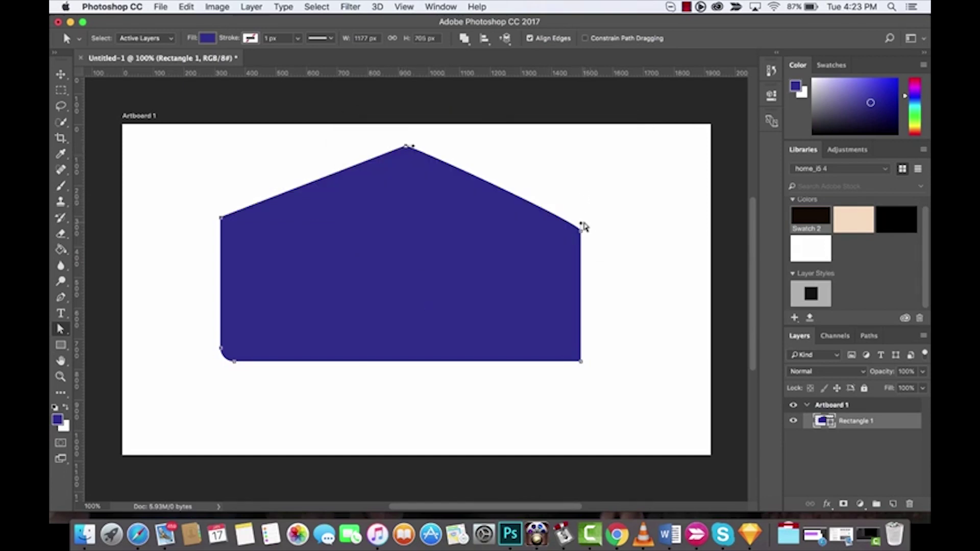
drag(581, 227, 561, 193)
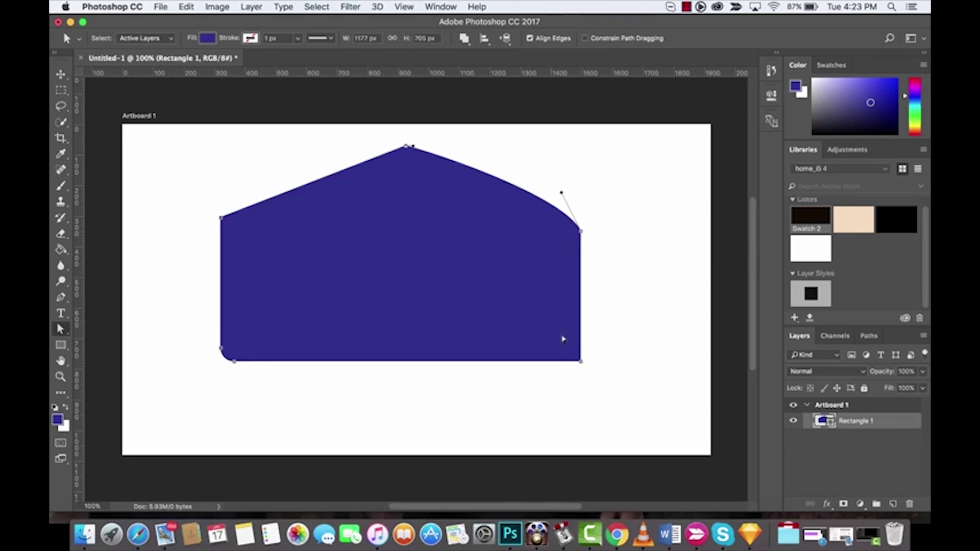
click(633, 380)
click(540, 333)
Drag the left point inward, the bottom-right corner down and out, and the upper-right point inward.
drag(223, 353, 323, 284)
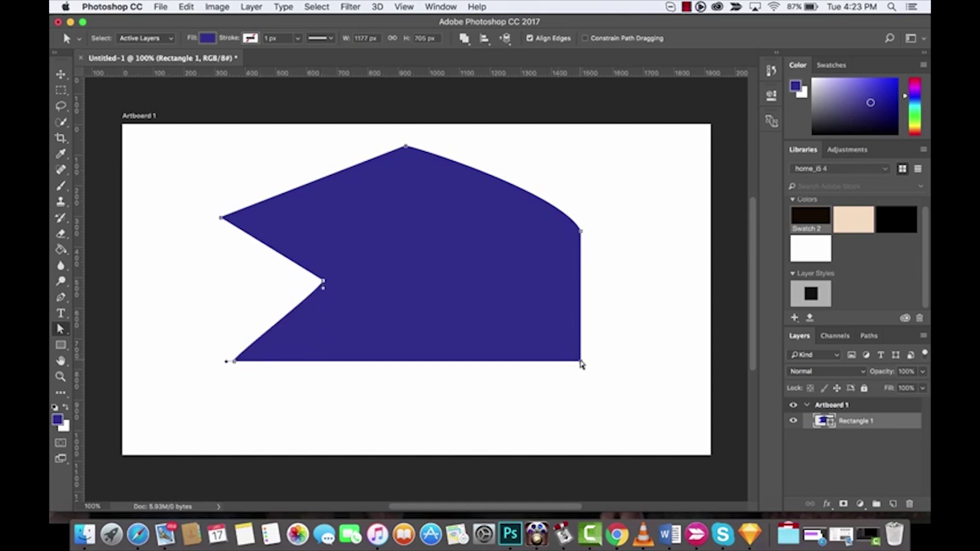
drag(581, 361, 638, 423)
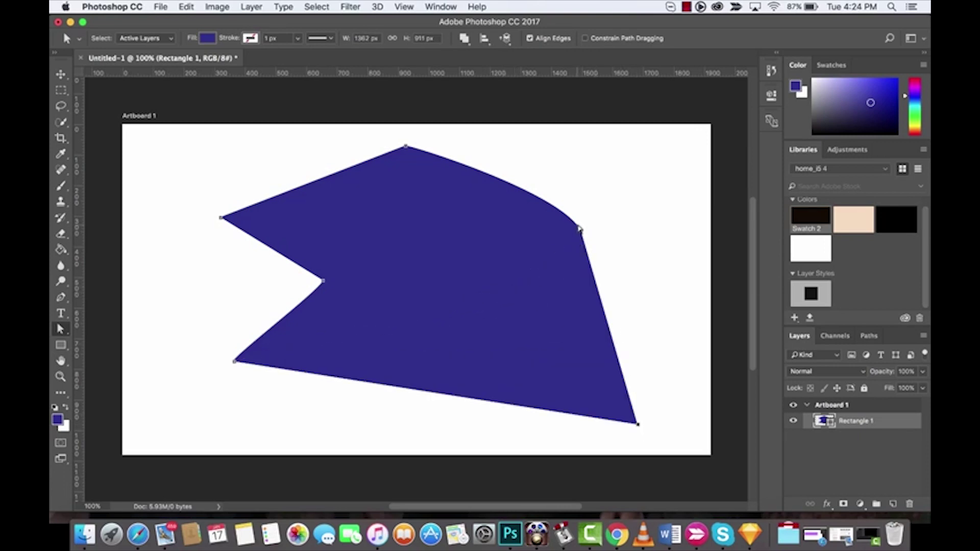
drag(580, 231, 540, 278)
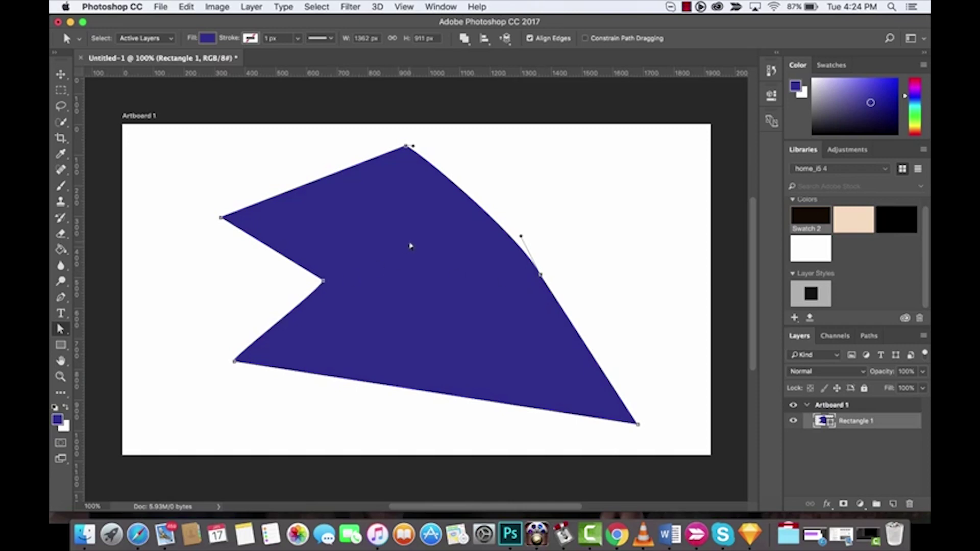
click(60, 334)
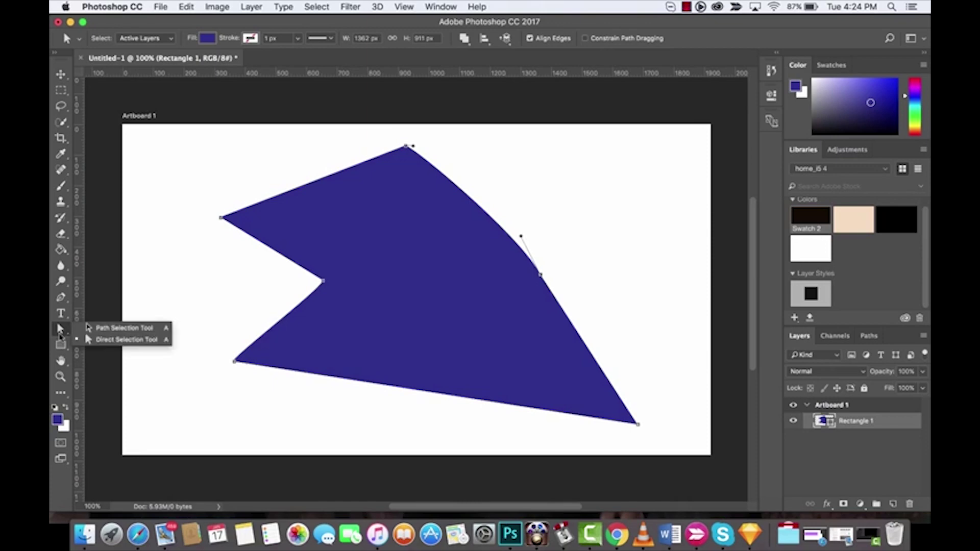
click(61, 334)
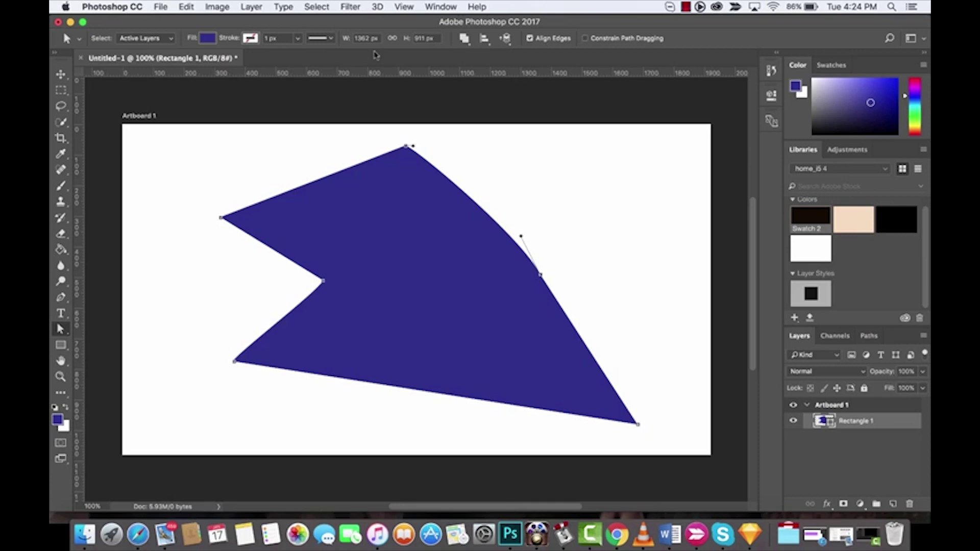
click(687, 6)
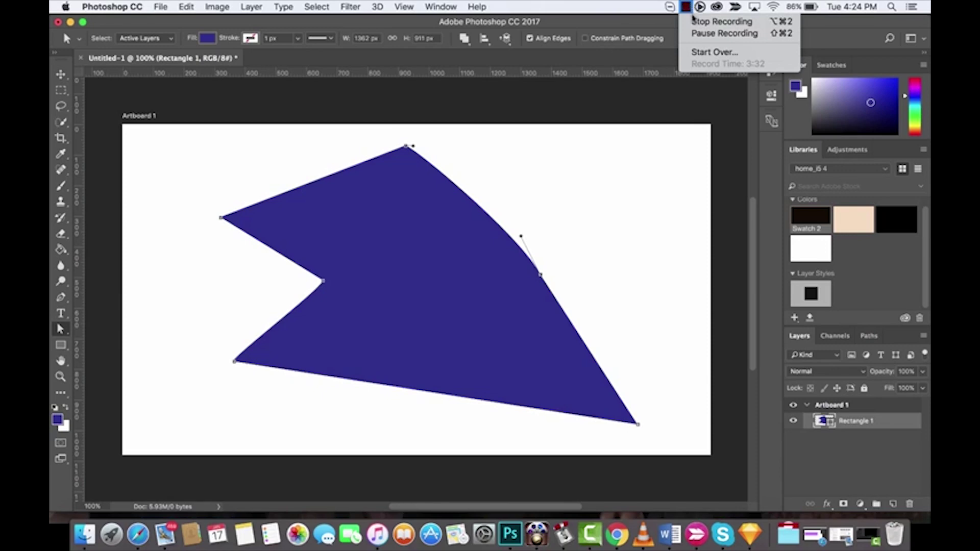